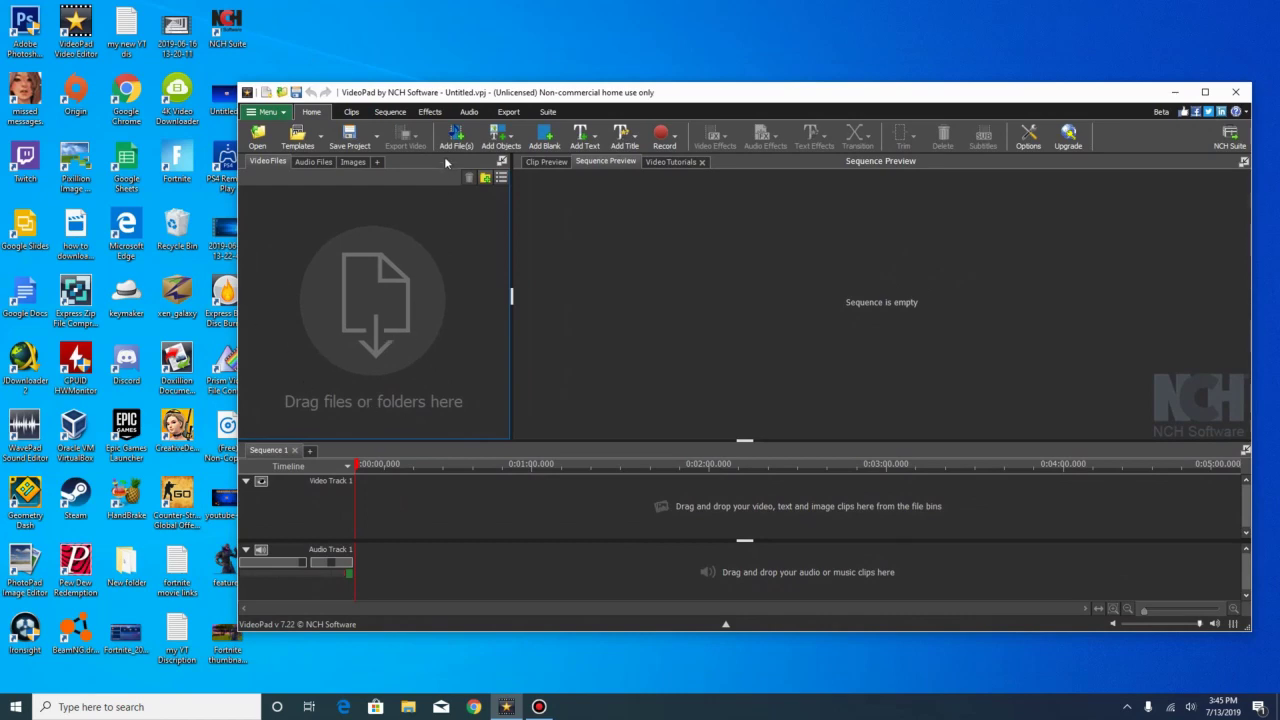
- Import the green-screen clip subscibe from the Videos folder and place it on Video Track 1
click(454, 134)
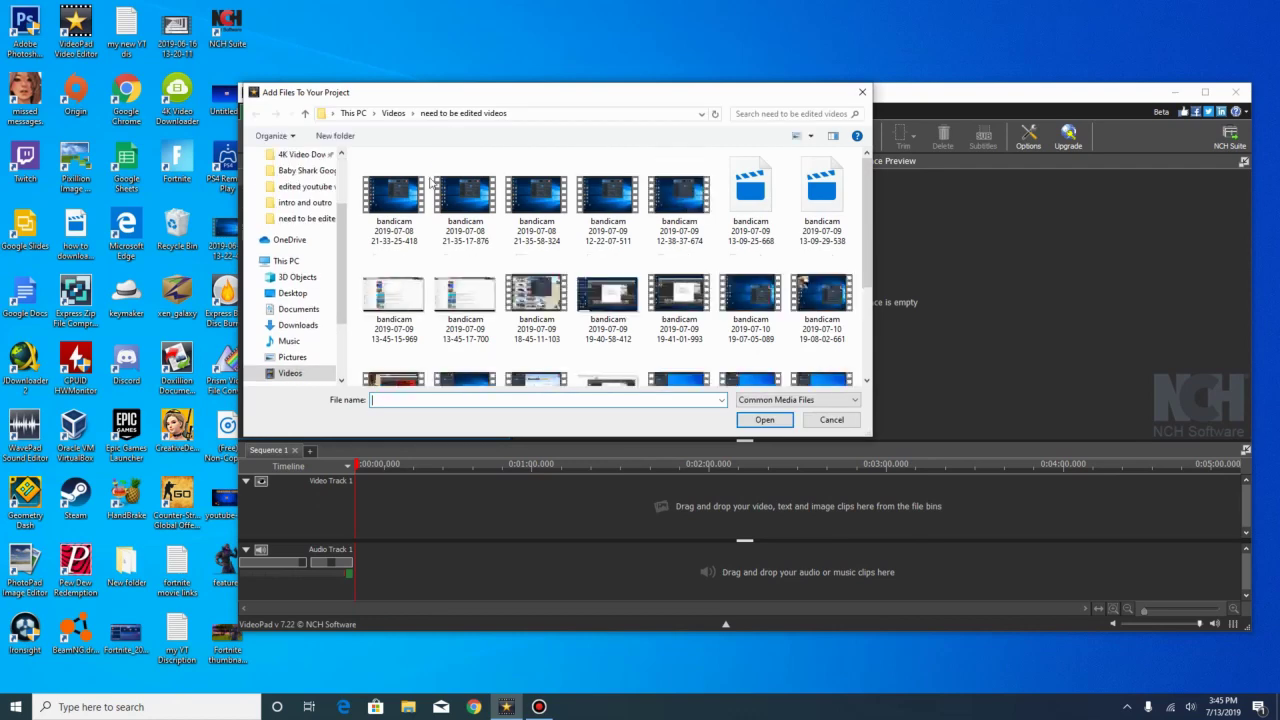
scroll(476, 362, down, 1)
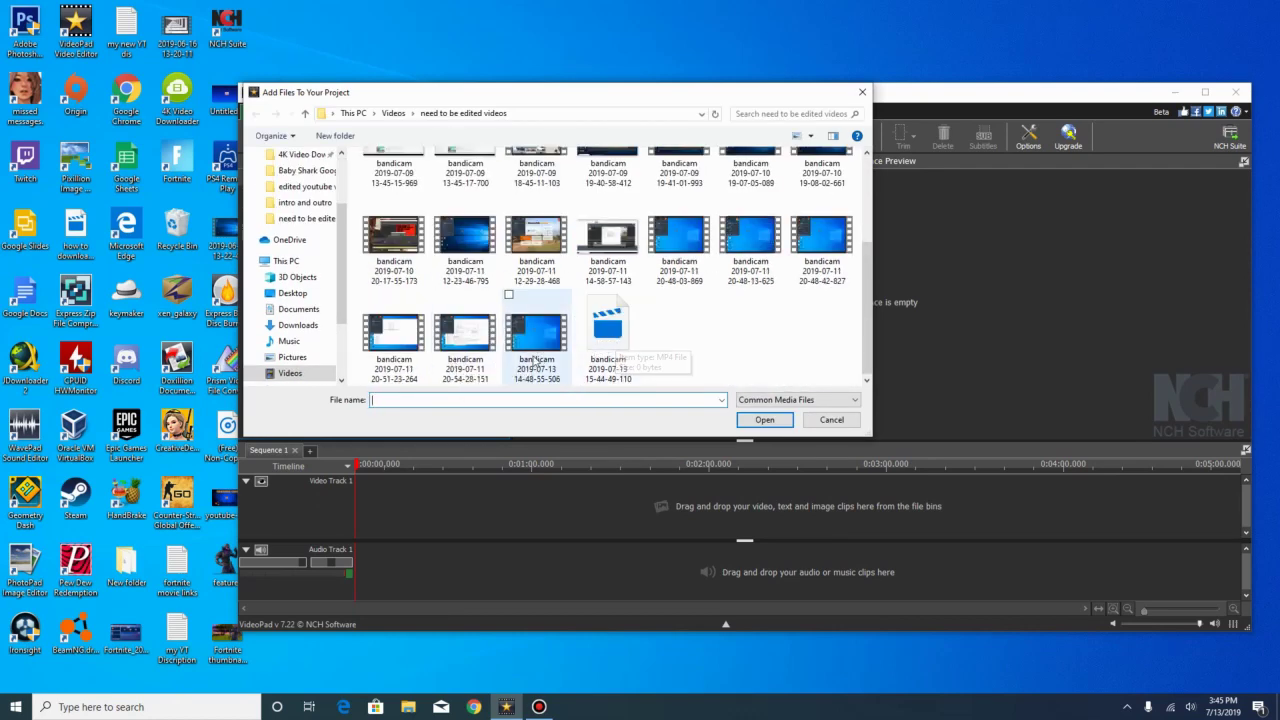
click(316, 373)
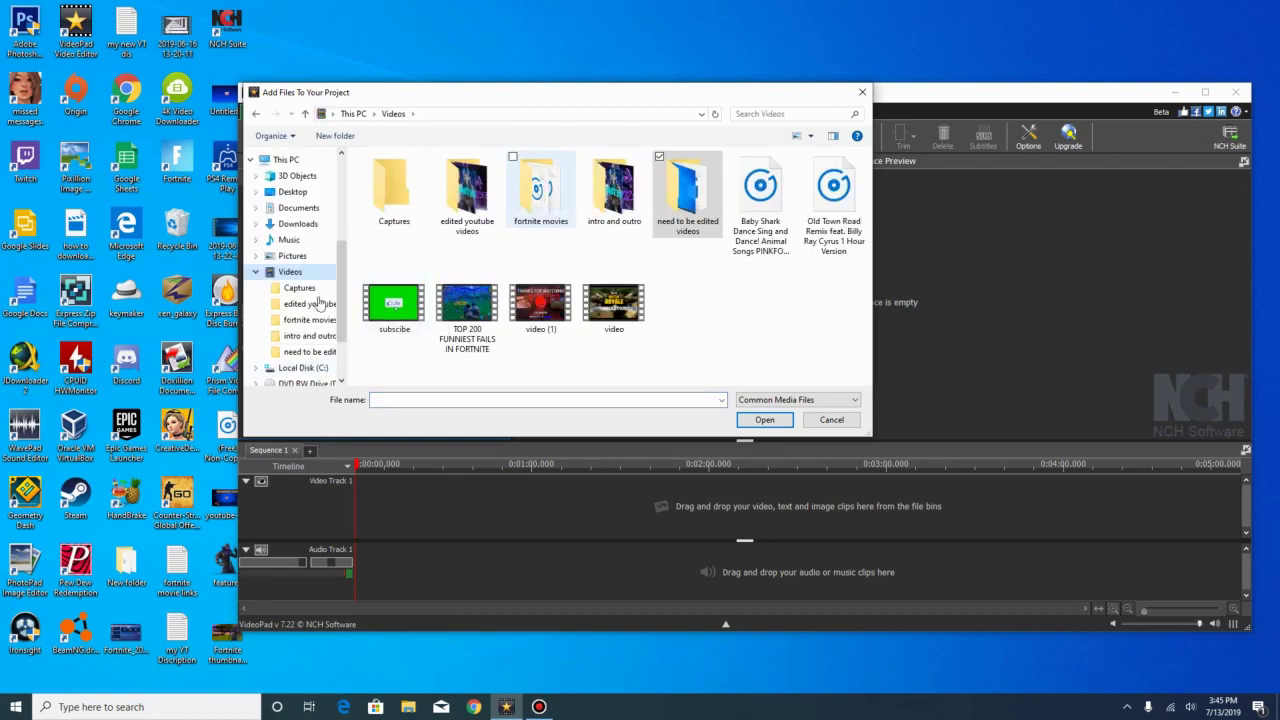
double_click(386, 306)
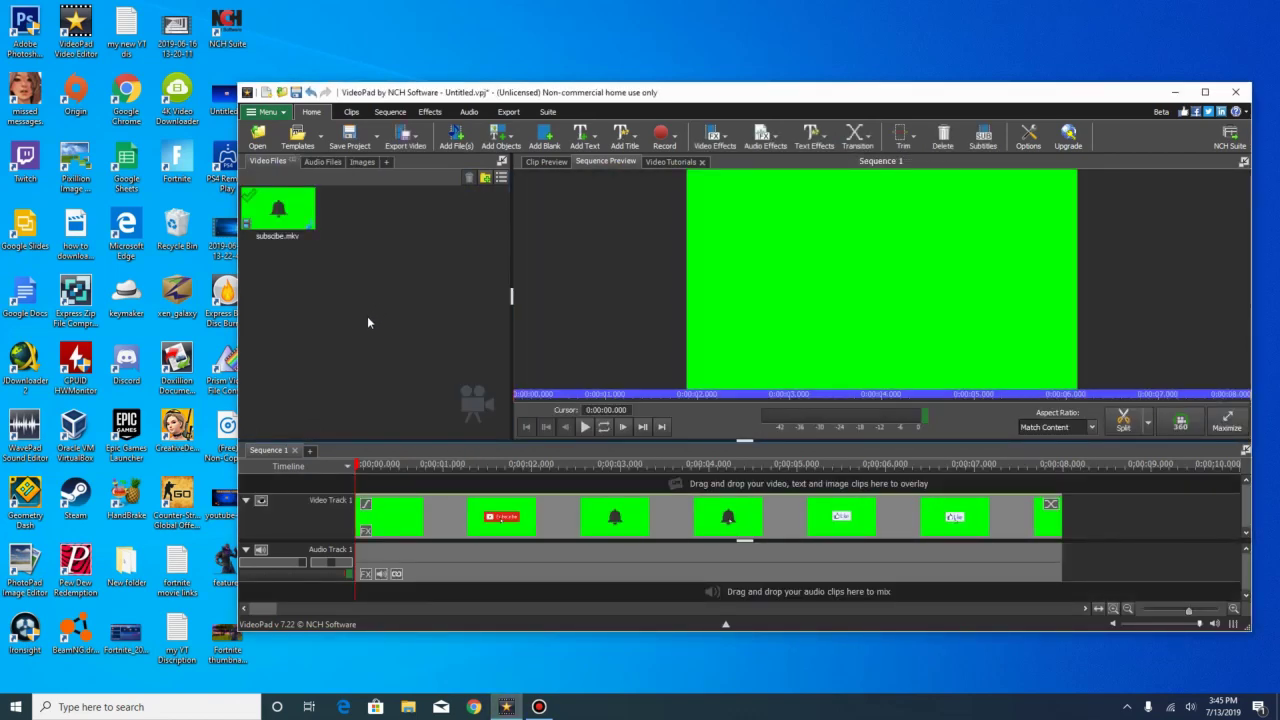
click(463, 140)
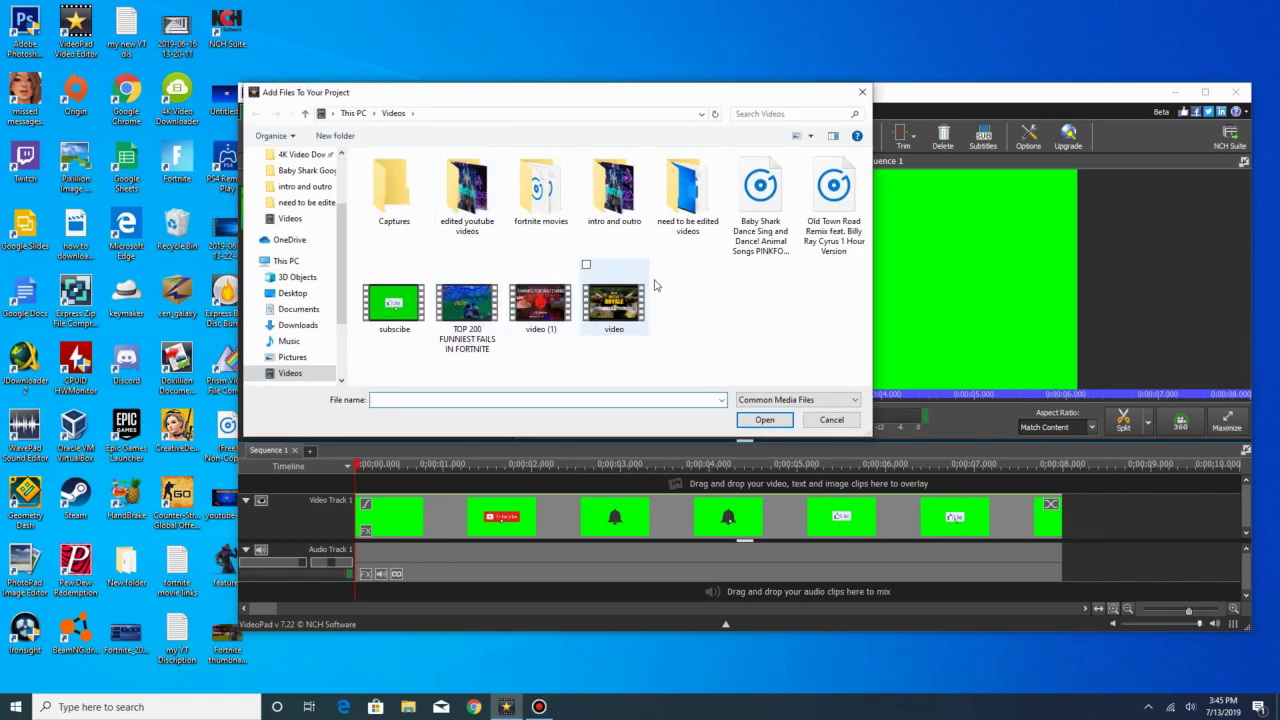
double_click(688, 215)
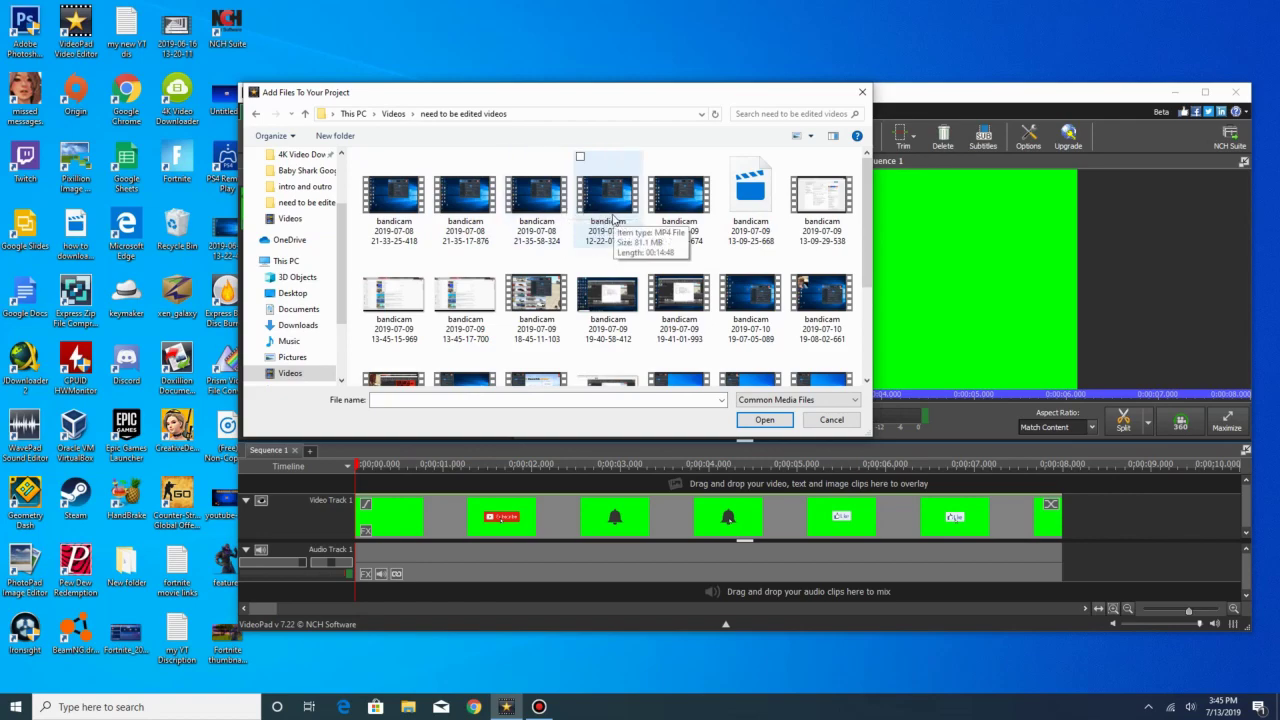
double_click(661, 213)
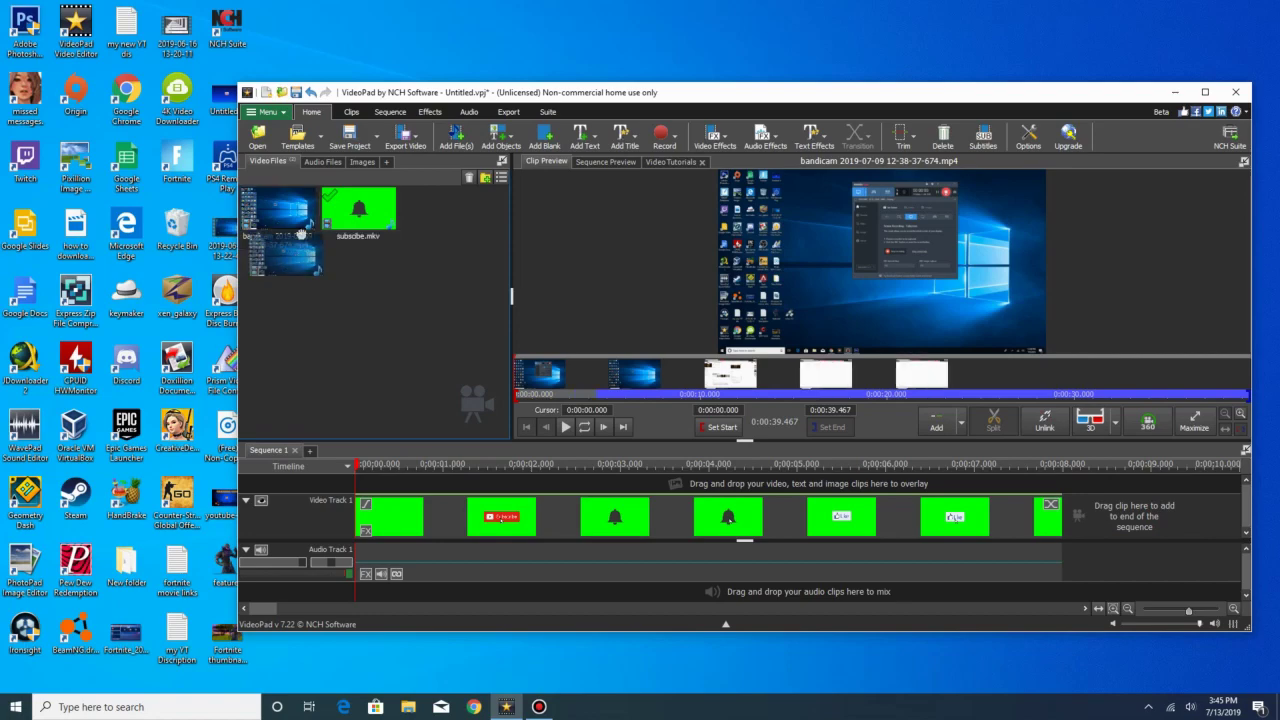
- Remove the subscibe clip from Video Track 1 and place the bandicam recording at the start of that track
right_click(513, 503)
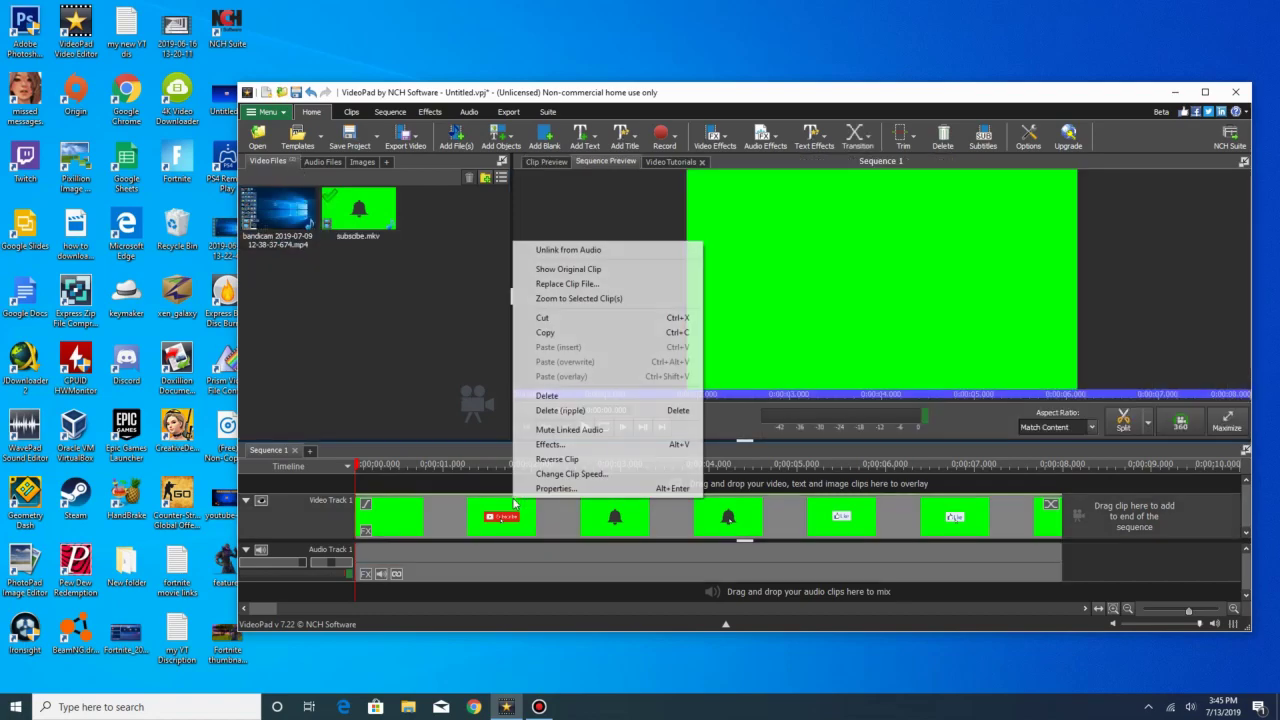
click(560, 489)
drag(300, 230, 389, 509)
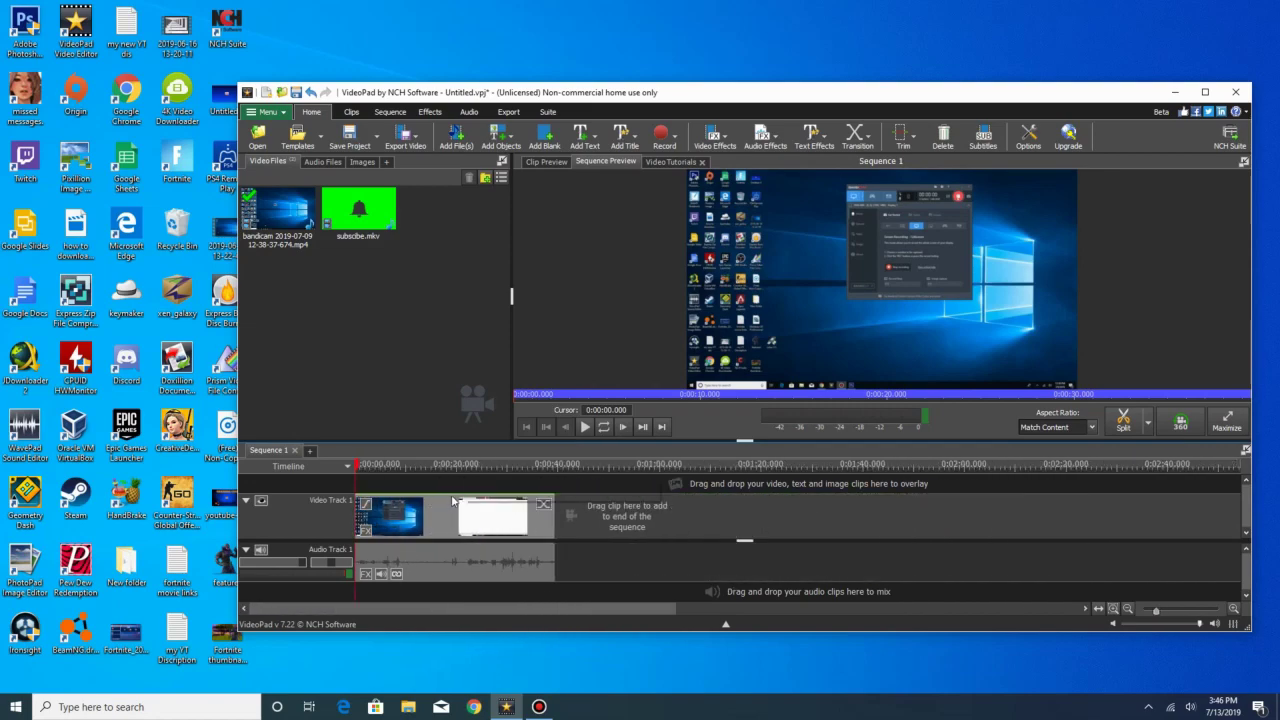
- Overlay subscibe.mkv above the bandicam recording on Video Track 2 at about 14 seconds and play the sequence through the overlay
click(362, 222)
drag(381, 486, 422, 482)
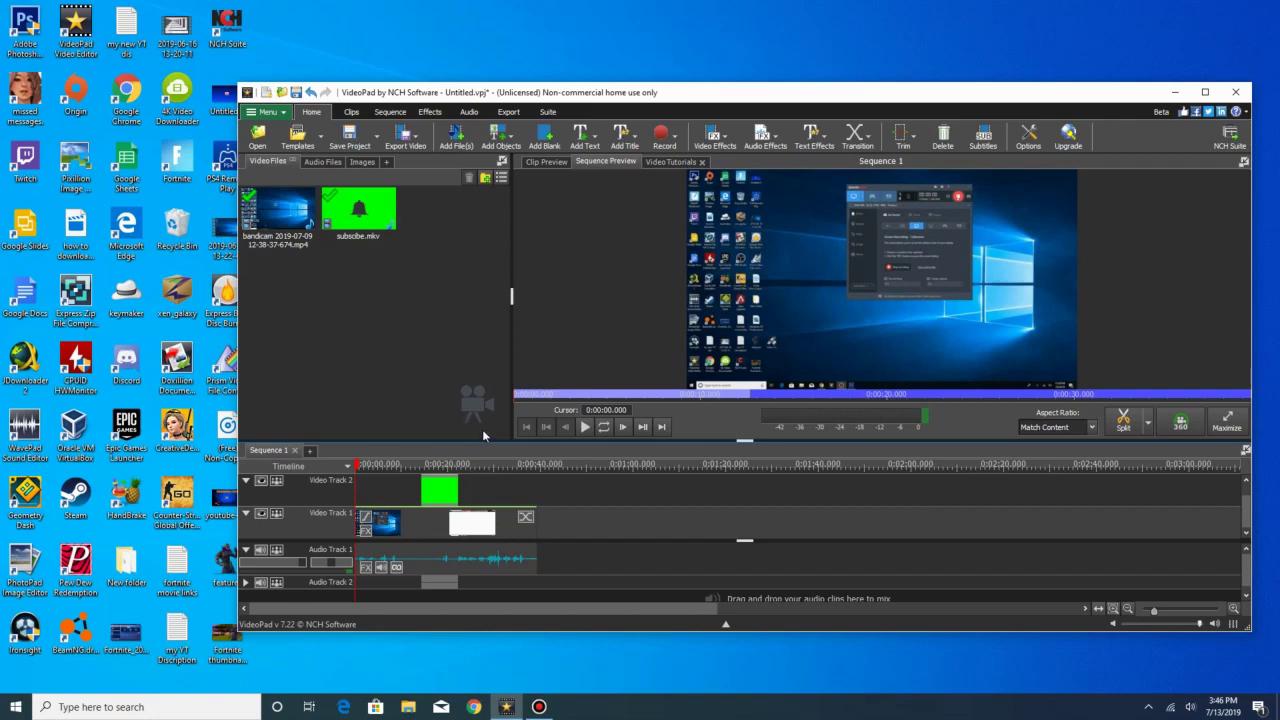
click(586, 426)
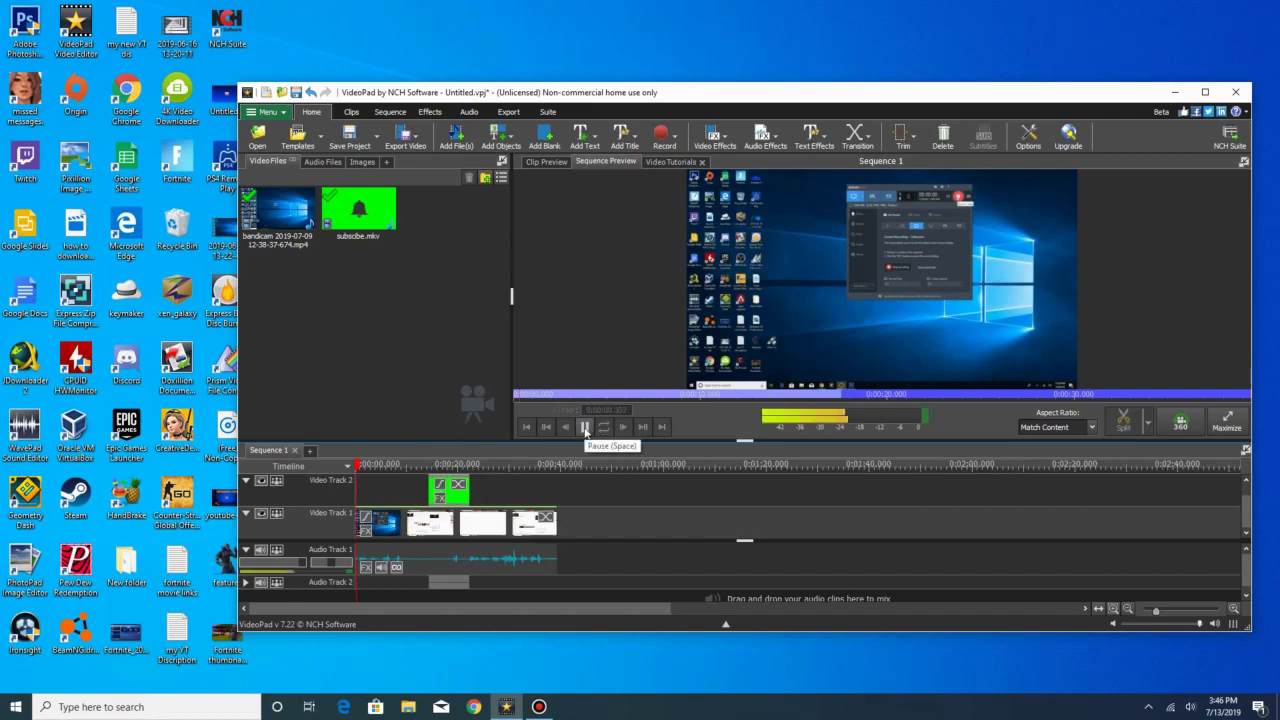
drag(368, 466, 420, 467)
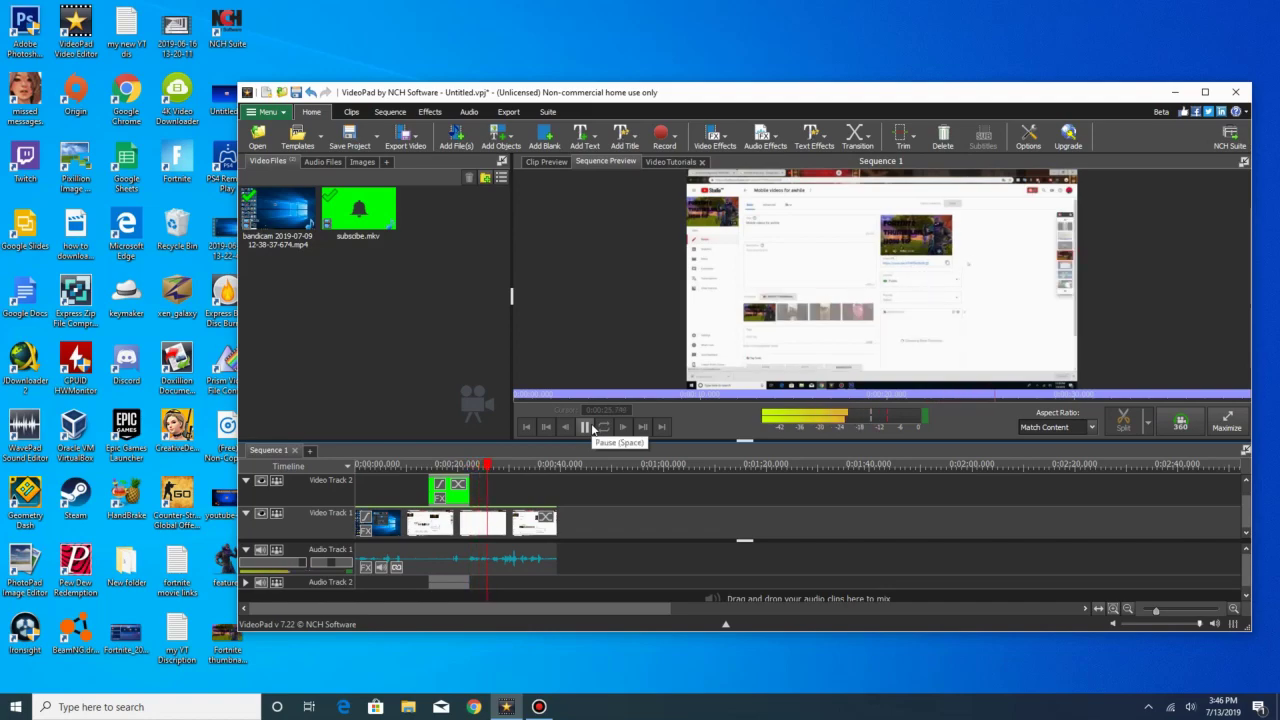
click(589, 428)
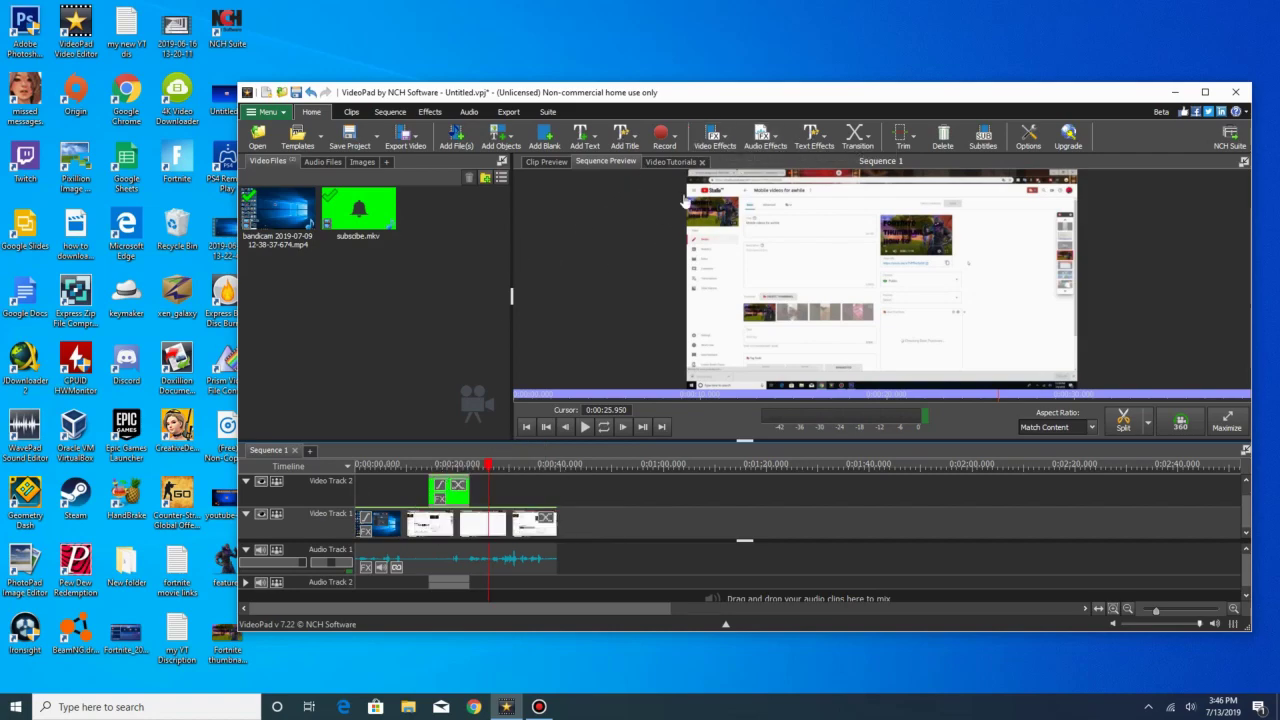
- Apply the Green Screen effect to the subscibe.mkv overlay and play part of the clip to check the keying
click(714, 137)
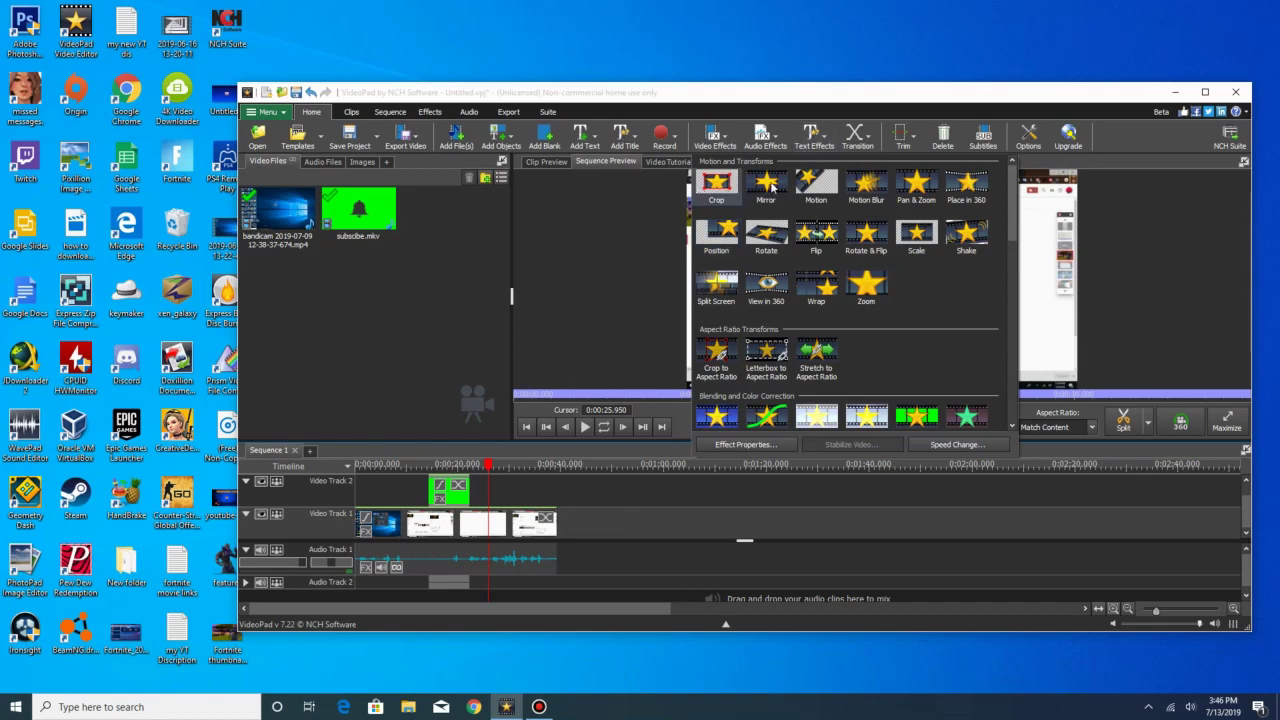
scroll(848, 316, down, 1)
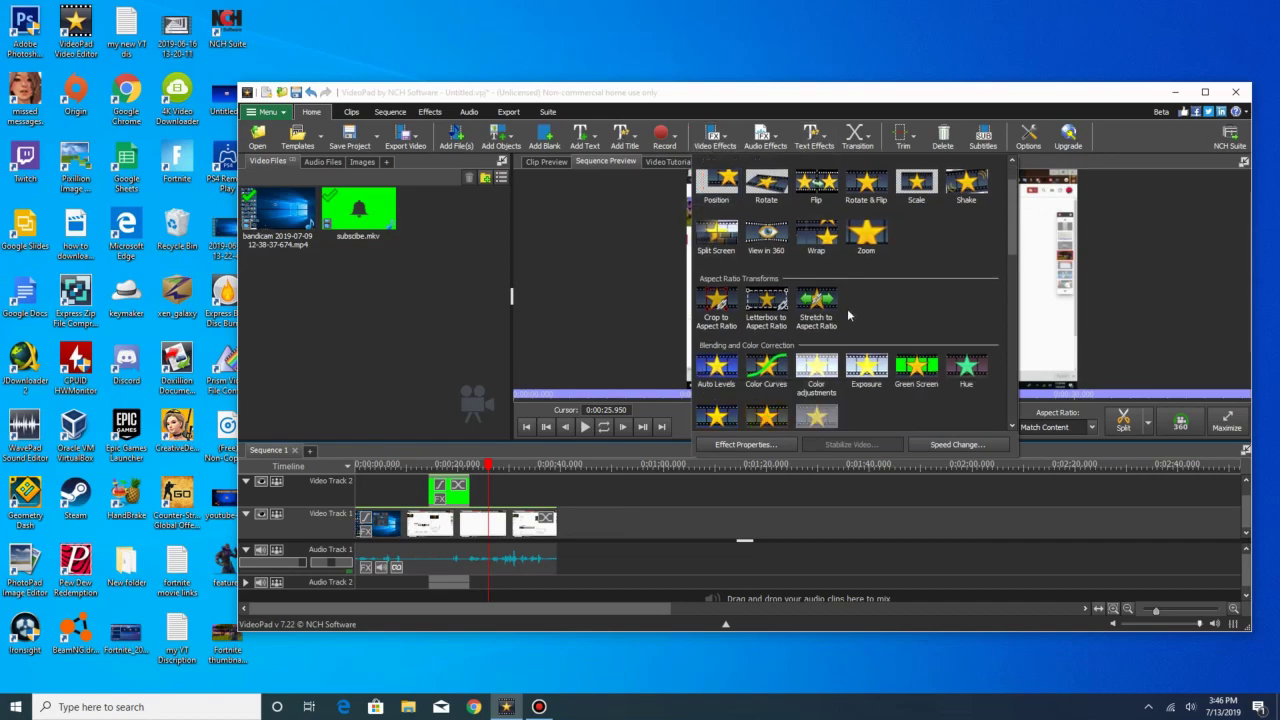
click(916, 372)
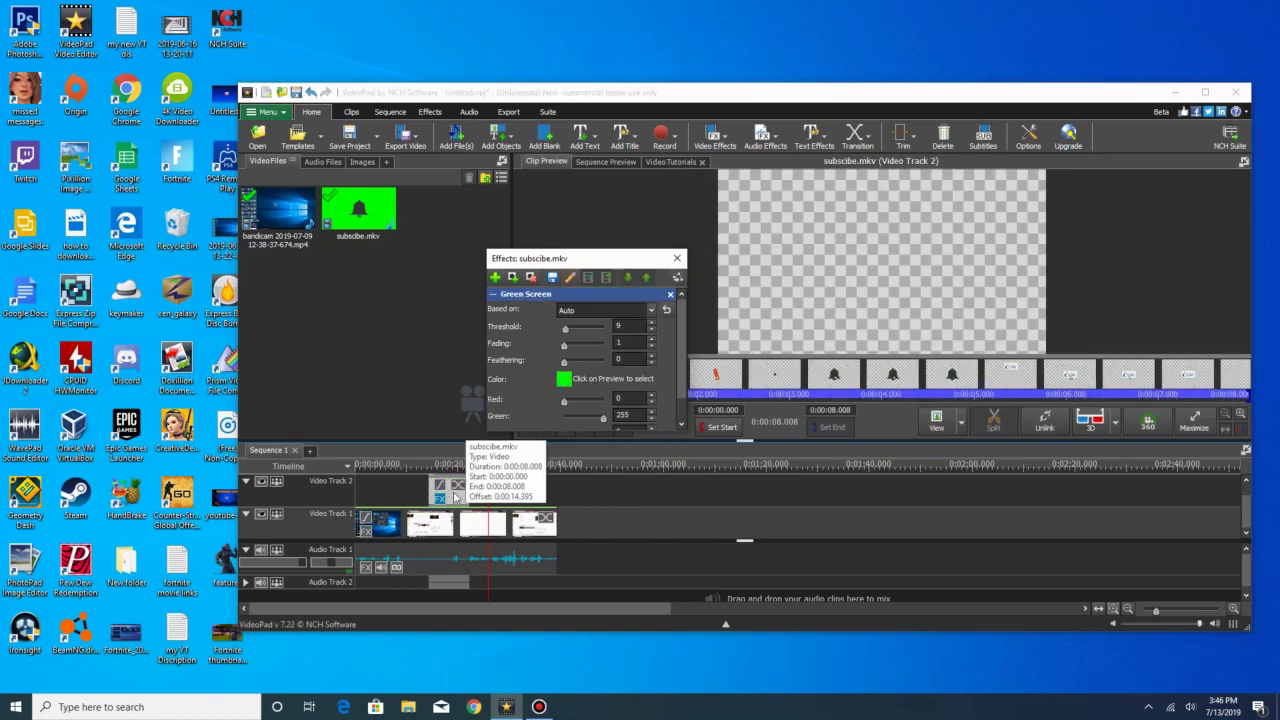
click(455, 496)
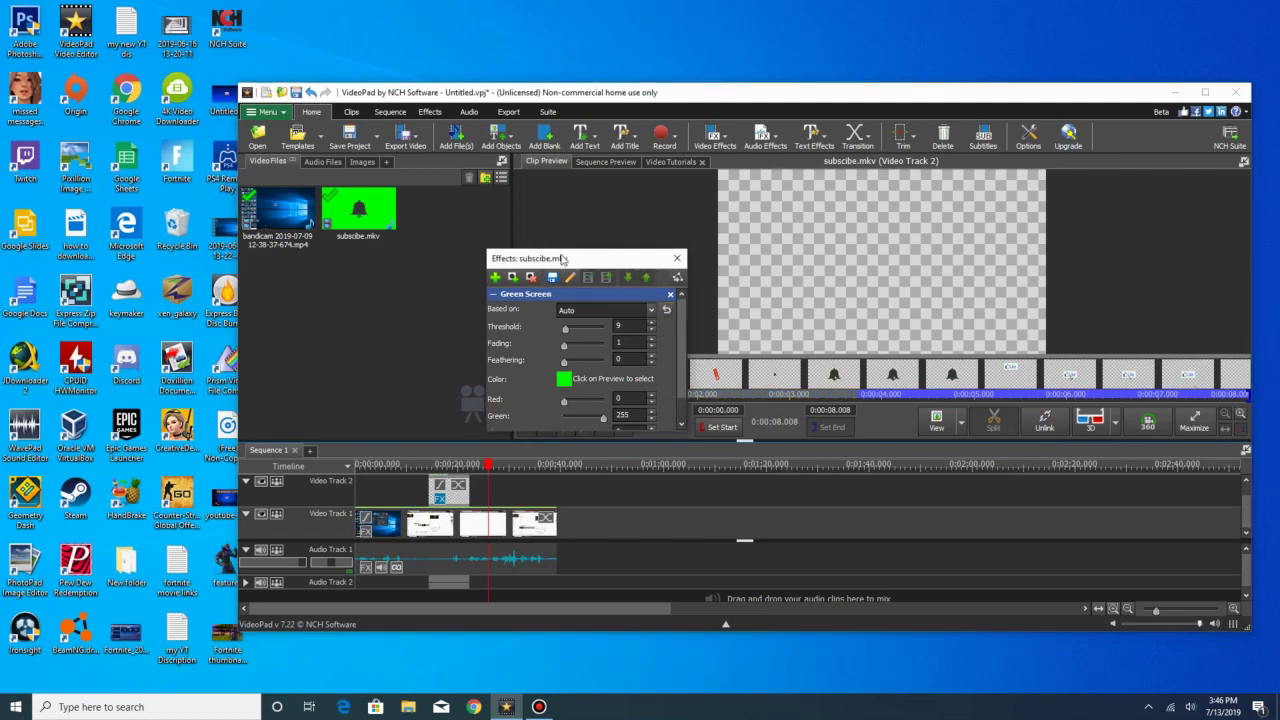
drag(563, 256, 453, 246)
click(563, 428)
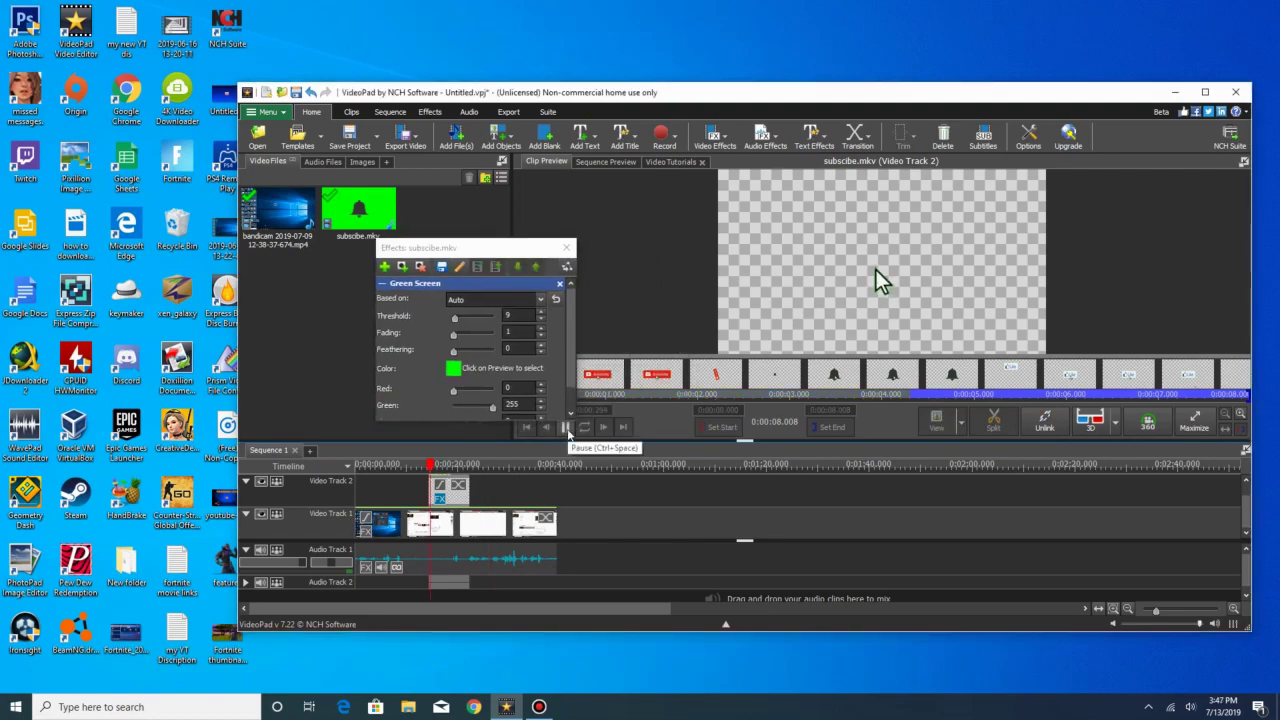
click(563, 428)
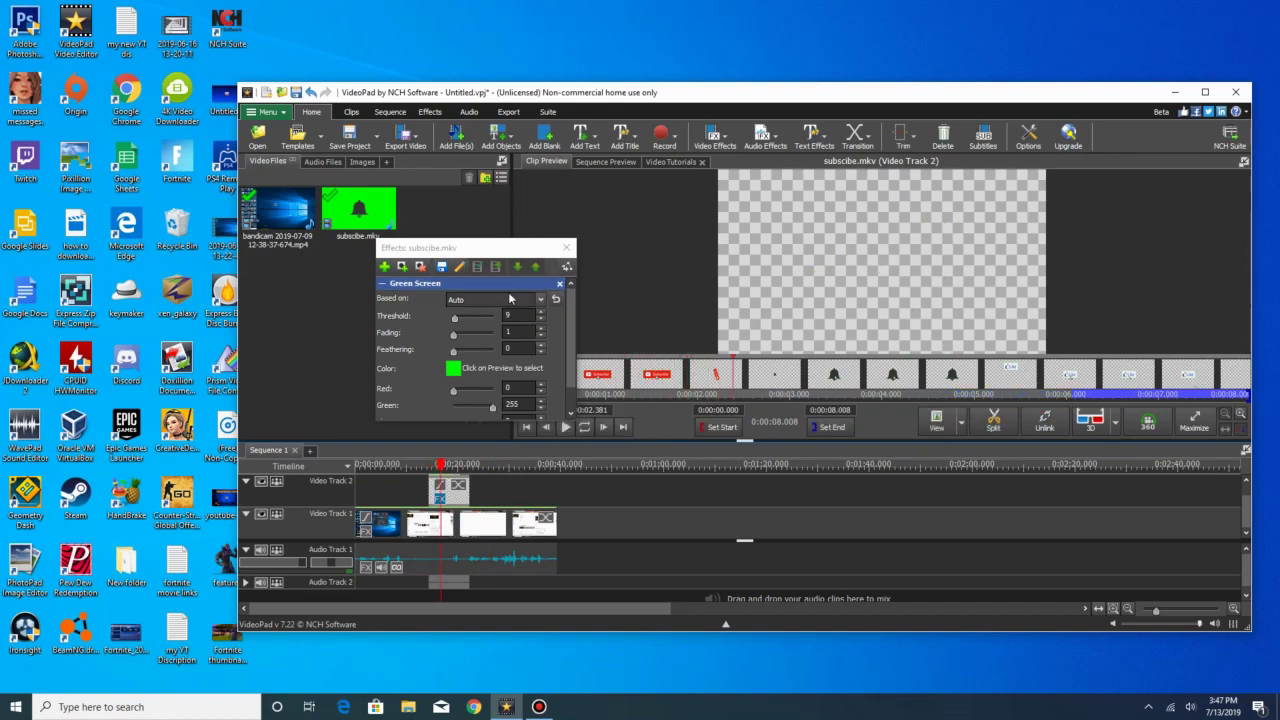
click(477, 373)
click(452, 369)
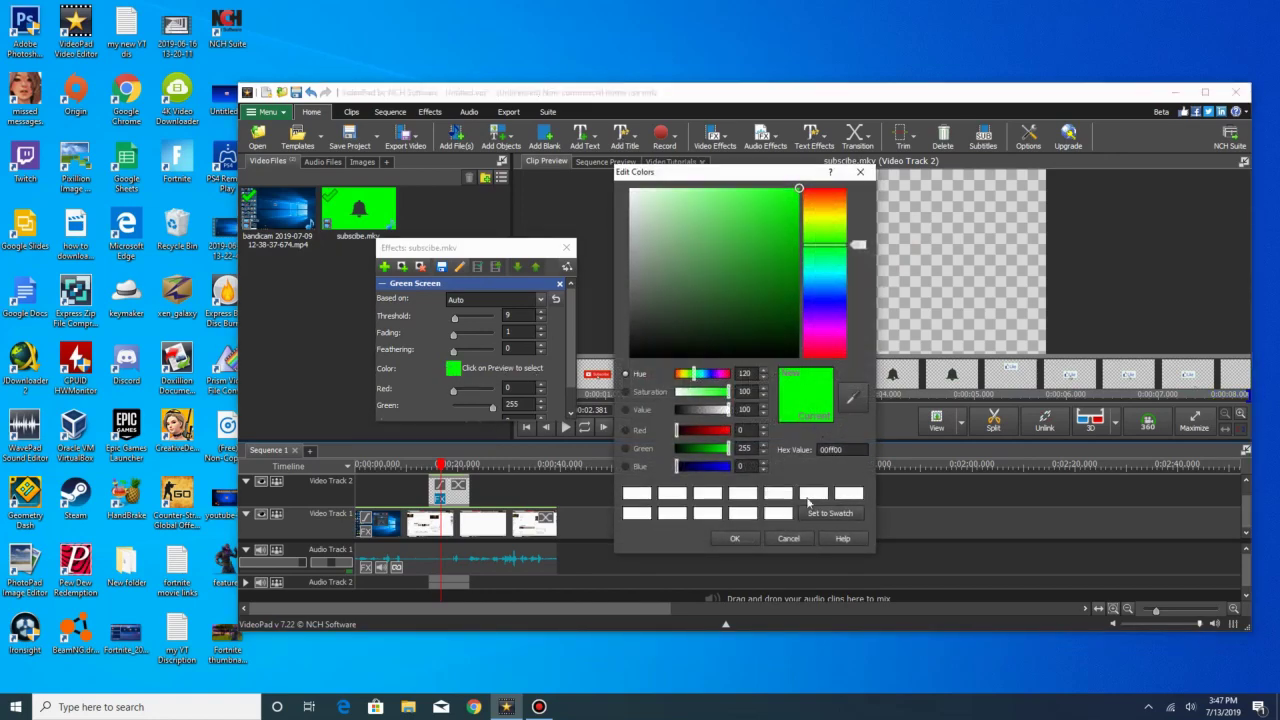
click(853, 400)
click(942, 247)
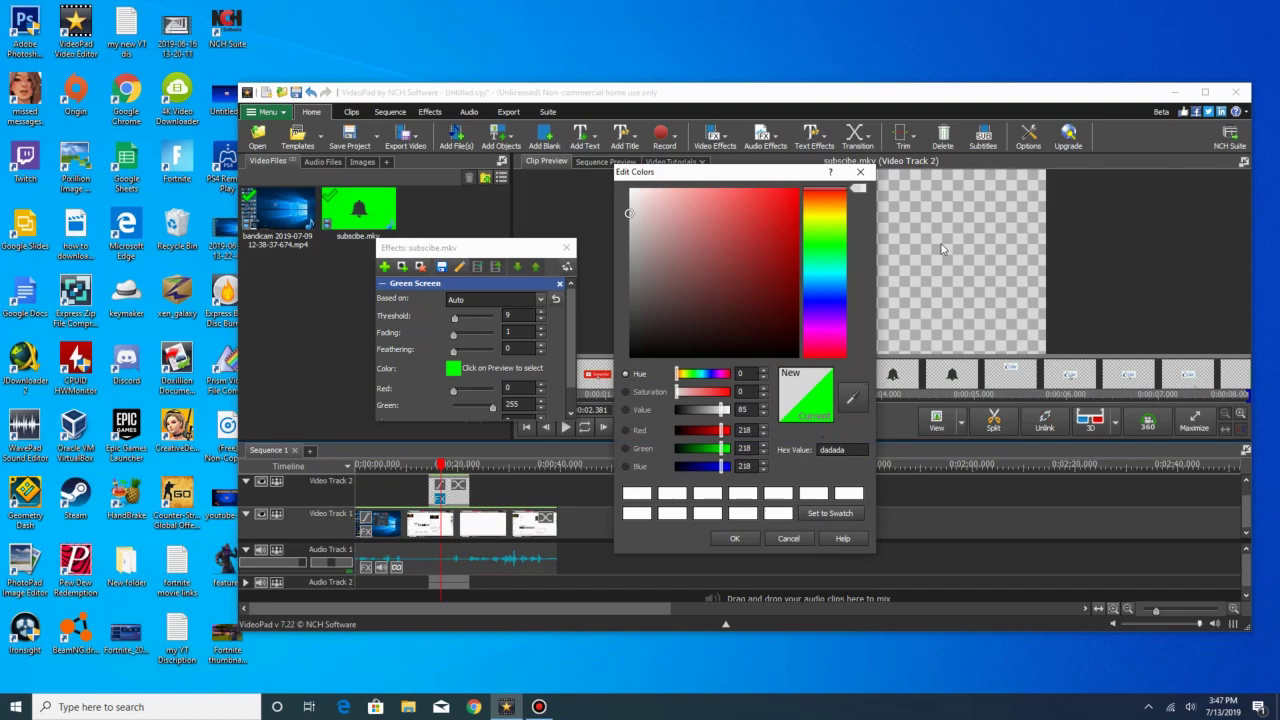
click(810, 540)
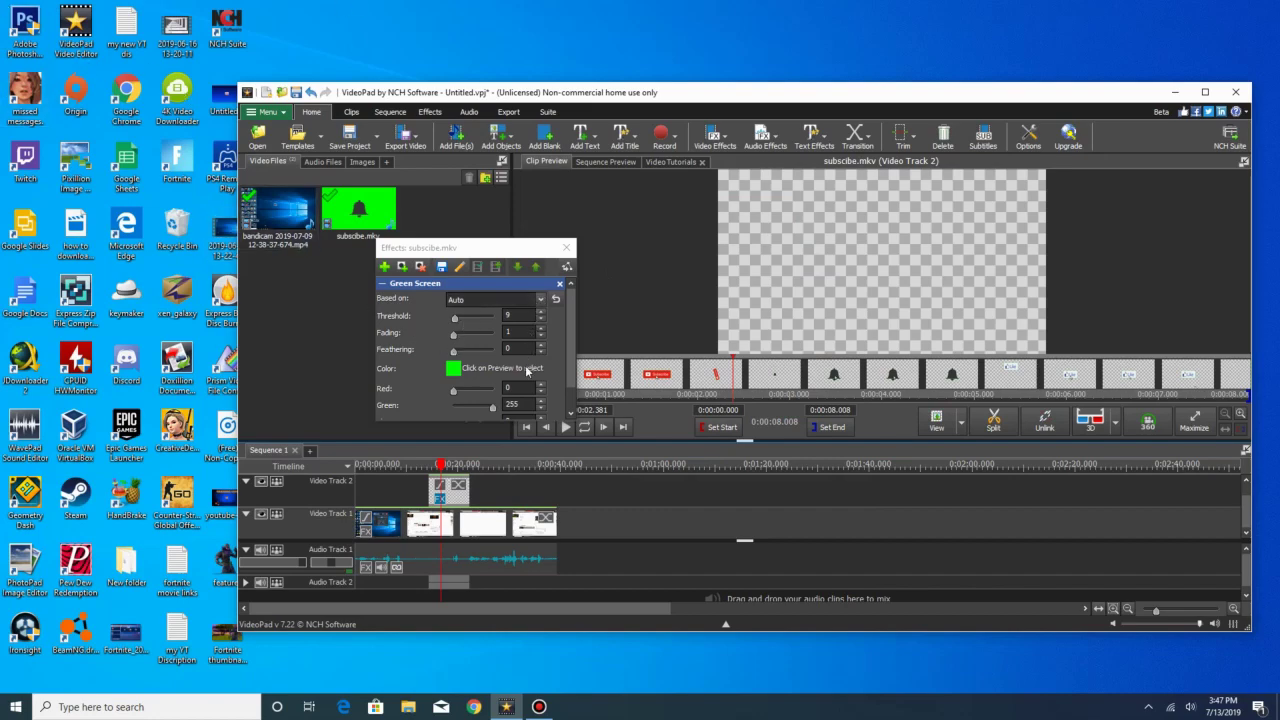
- Play the overlay clip to the bell icon and set the Green Screen threshold to 99
double_click(508, 315)
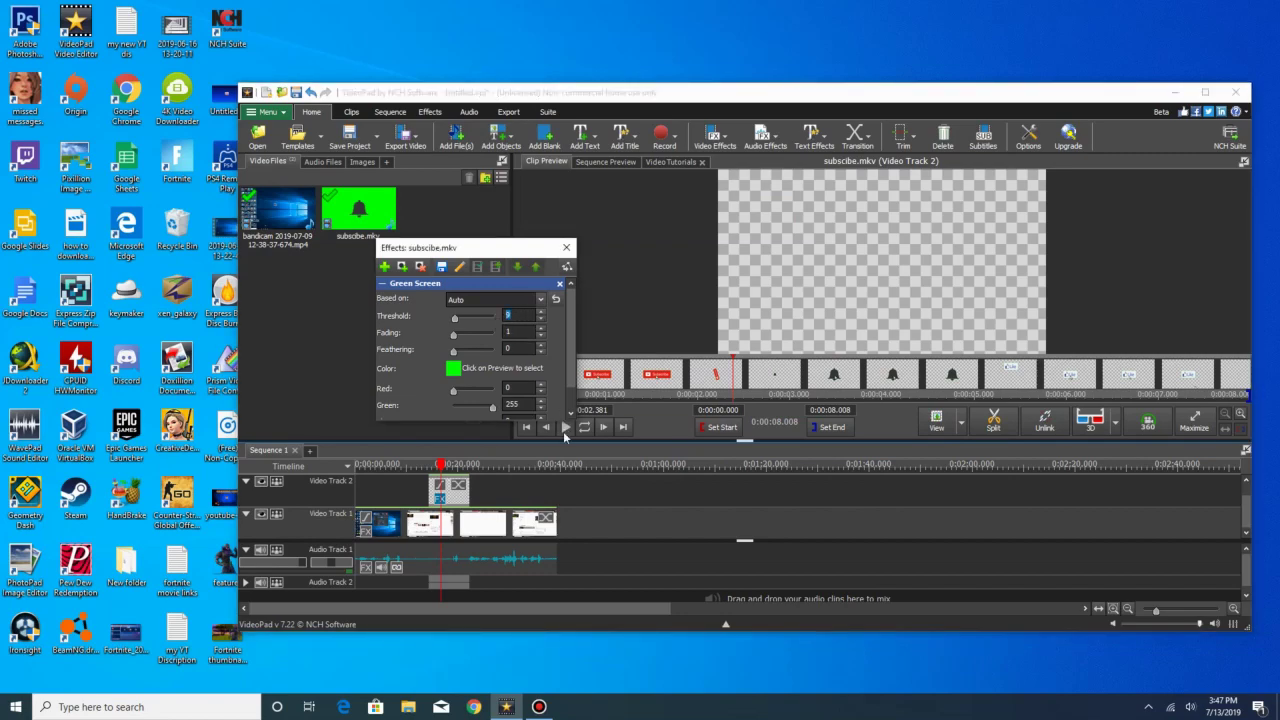
click(566, 428)
click(566, 428)
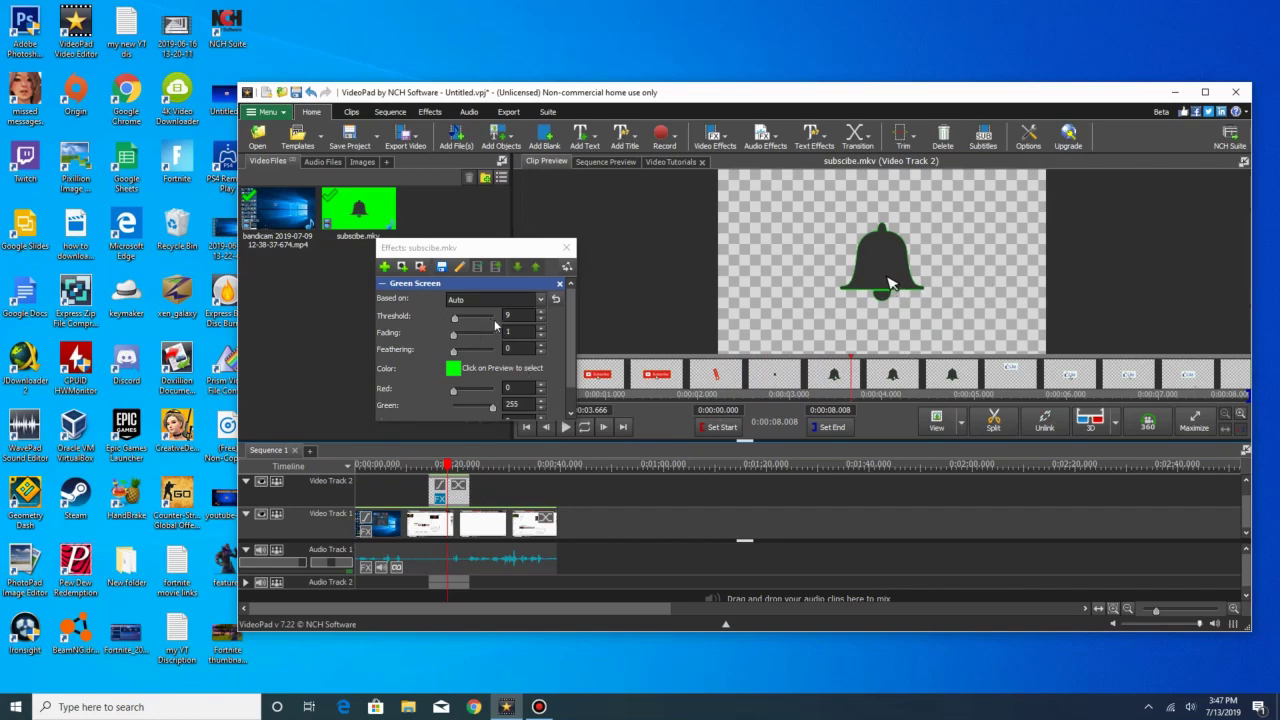
drag(530, 315, 505, 315)
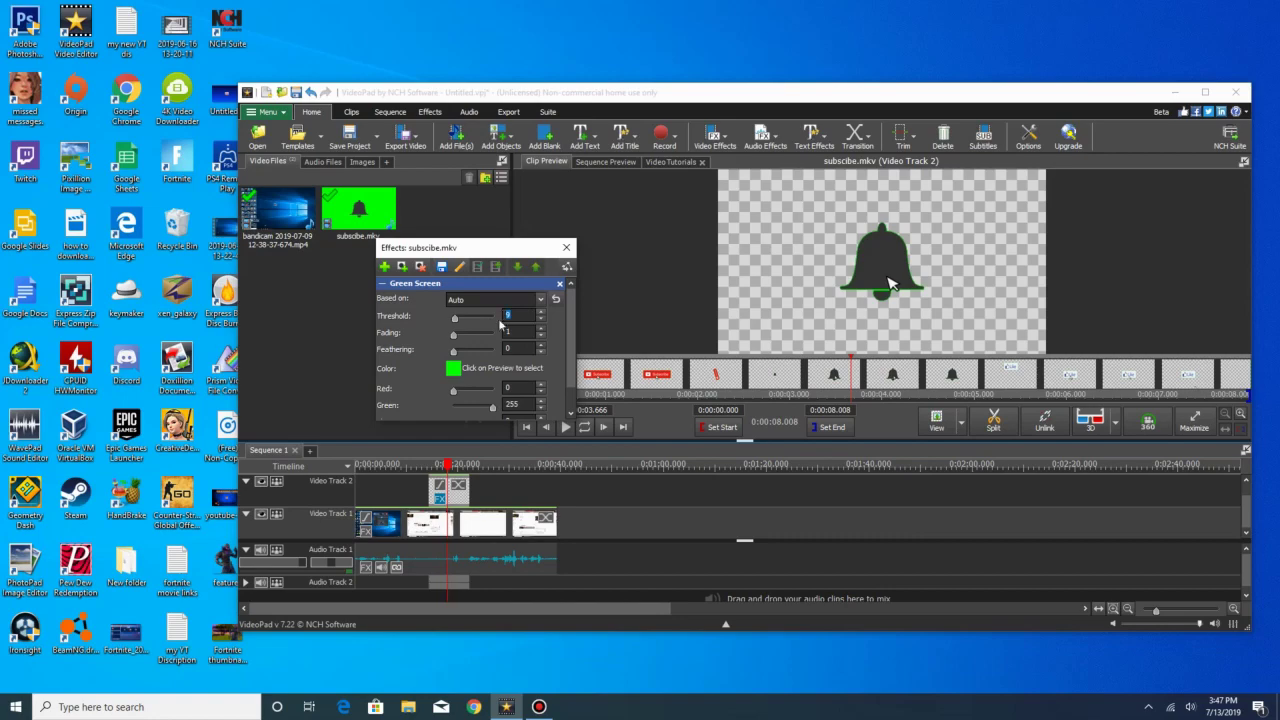
key(BackSpace)
text(9)
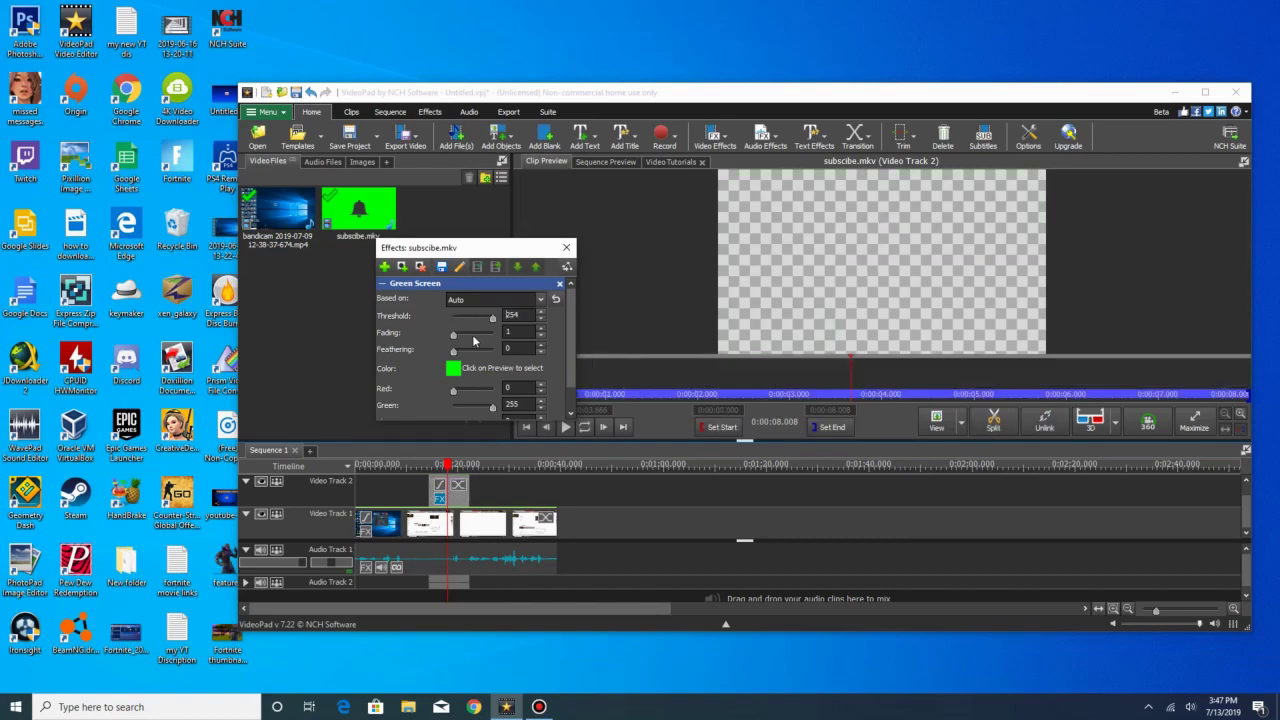
drag(525, 315, 493, 316)
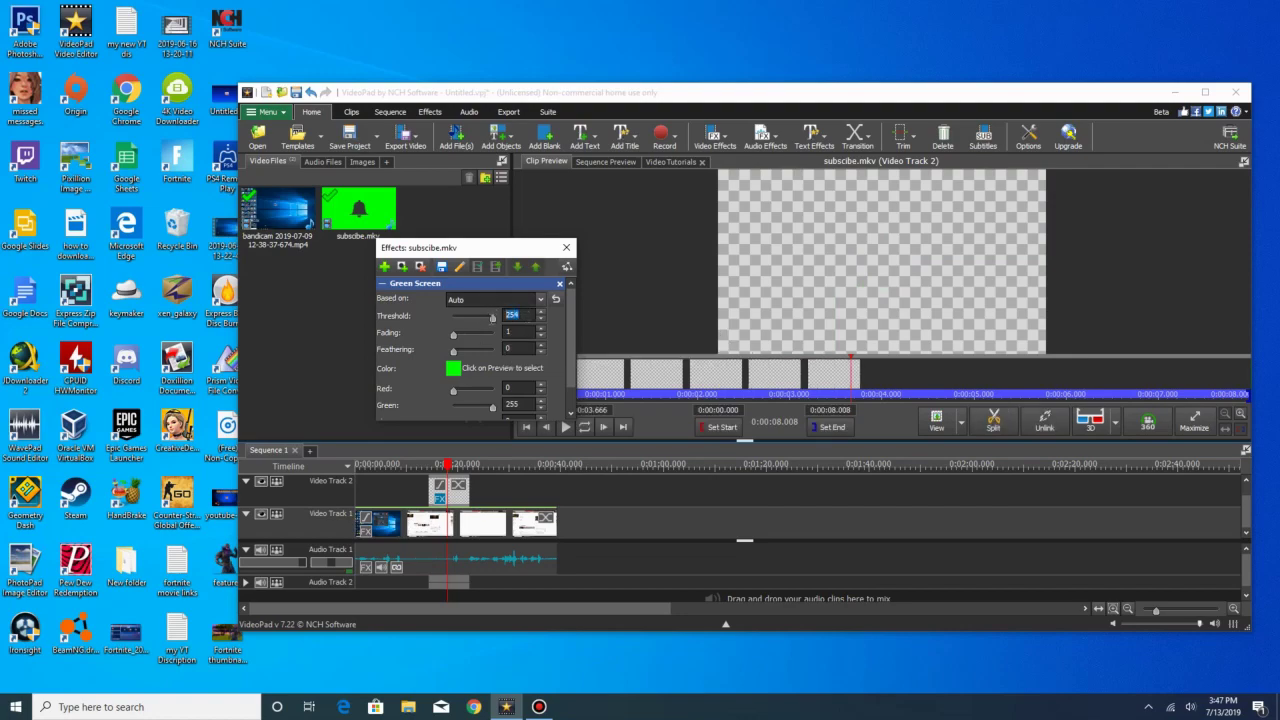
key(BackSpace)
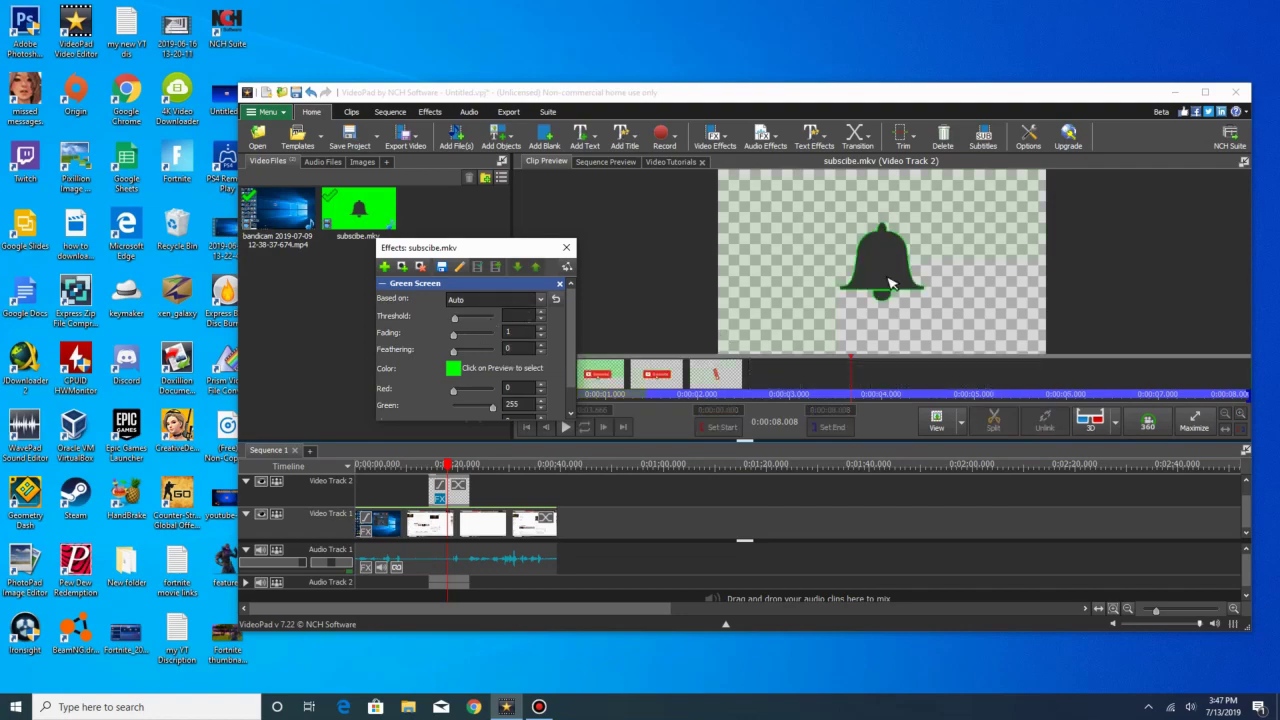
text(99)
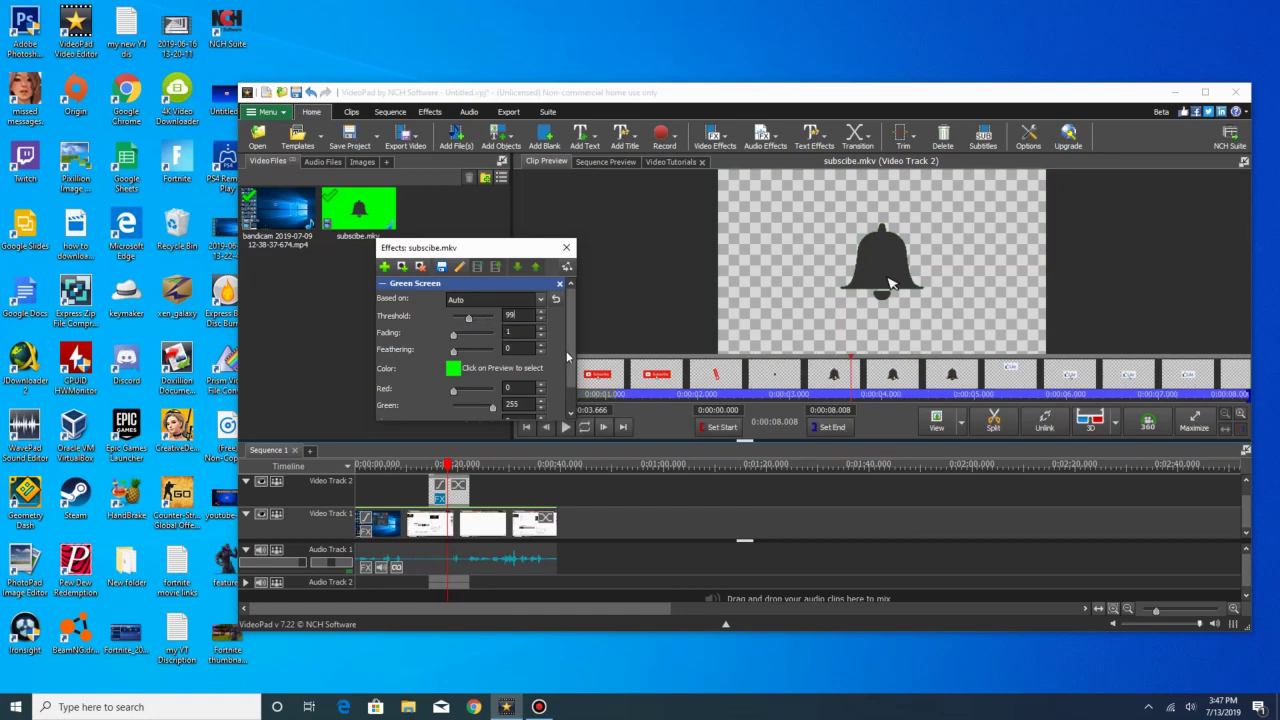
- Try the Green Screen feathering and threshold sliders, raising the threshold to 254, and play the clip to check
mouse_move(573, 355)
mouse_down()
mouse_move(575, 388)
mouse_move(574, 324)
mouse_move(573, 378)
mouse_move(573, 348)
mouse_up()
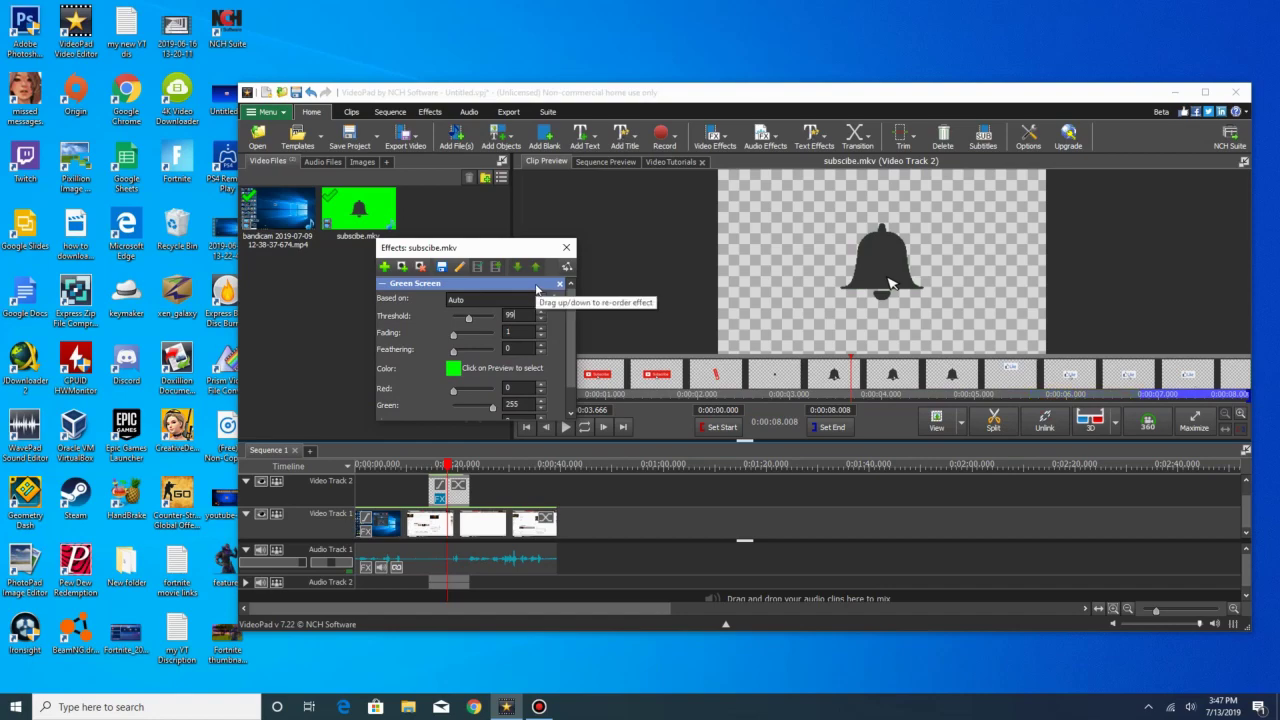
click(453, 350)
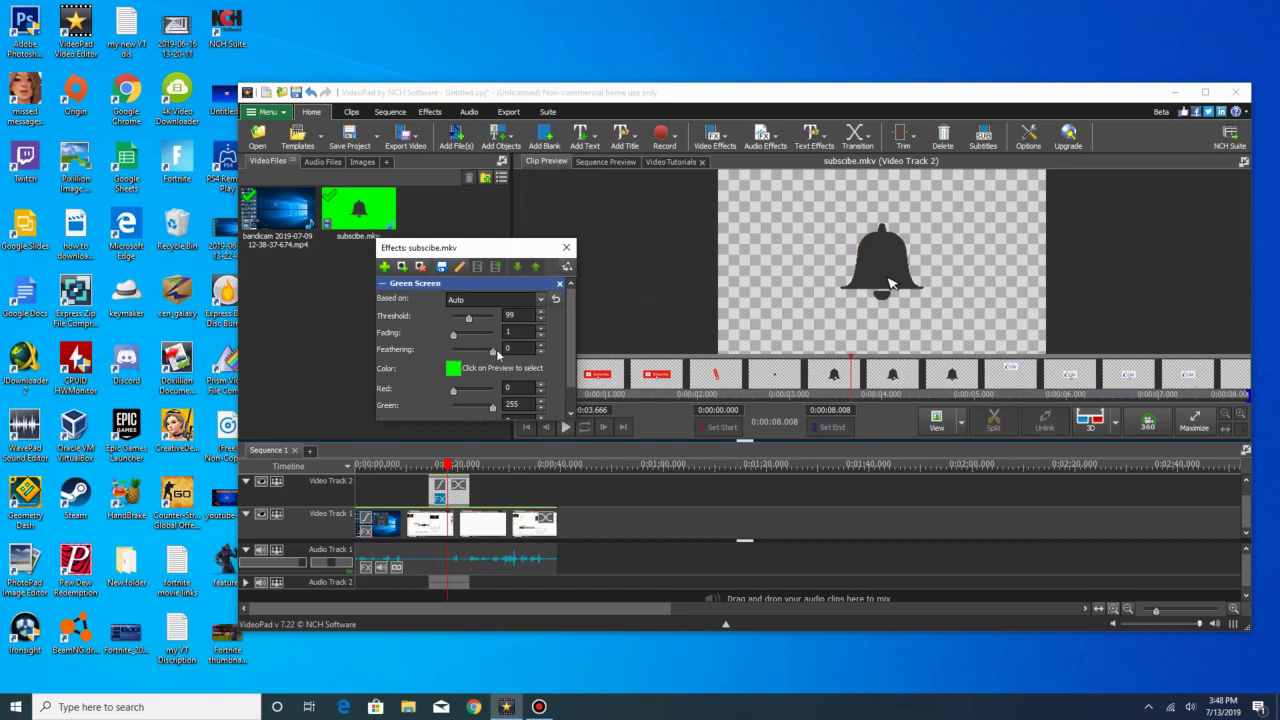
click(464, 317)
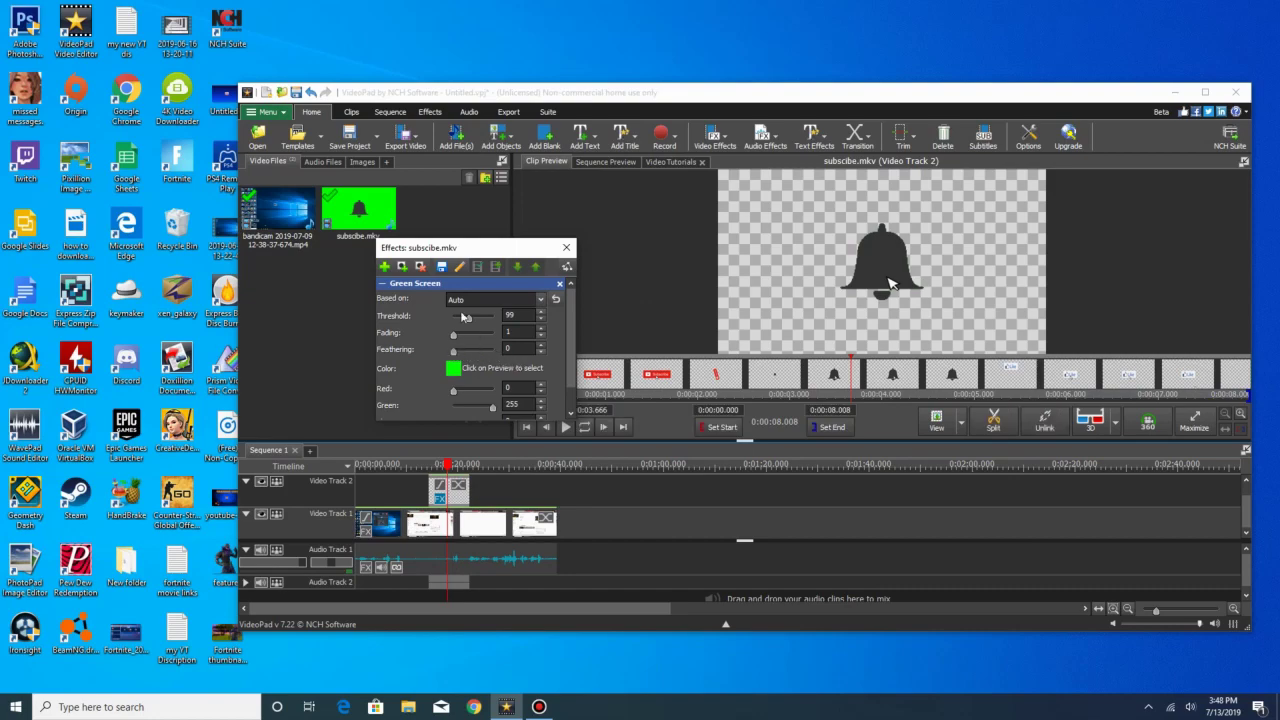
click(496, 329)
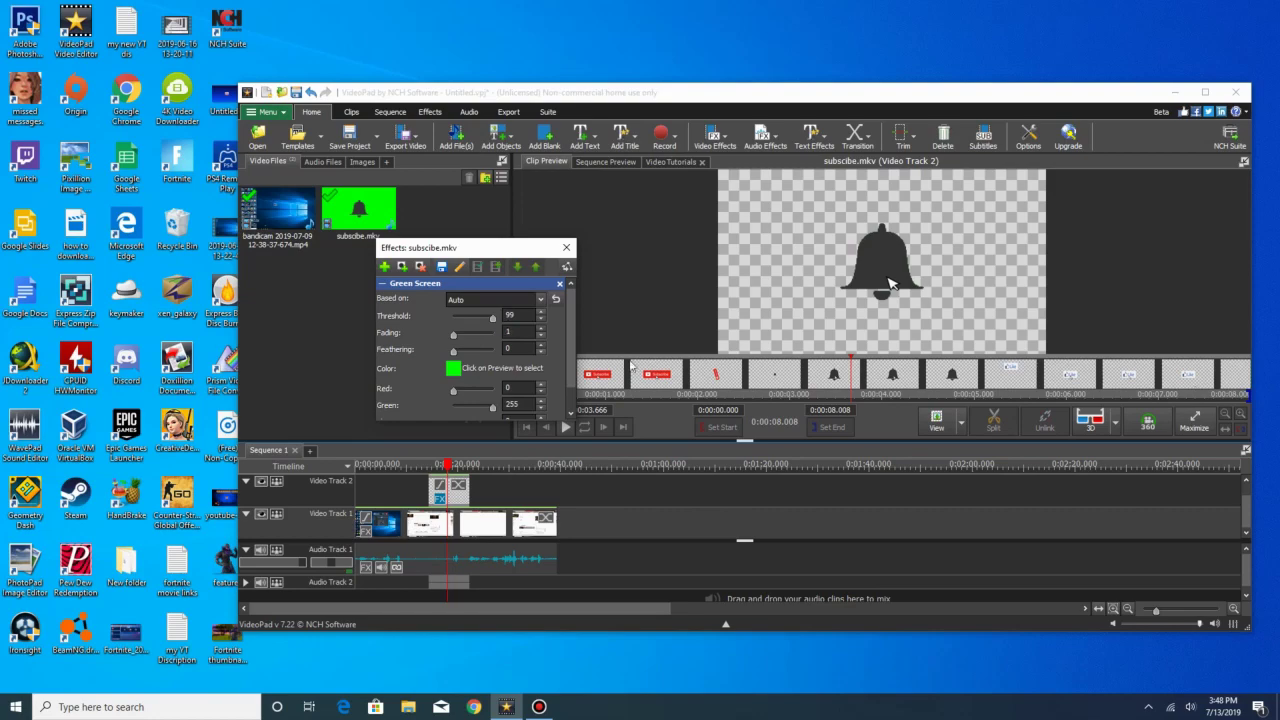
click(564, 427)
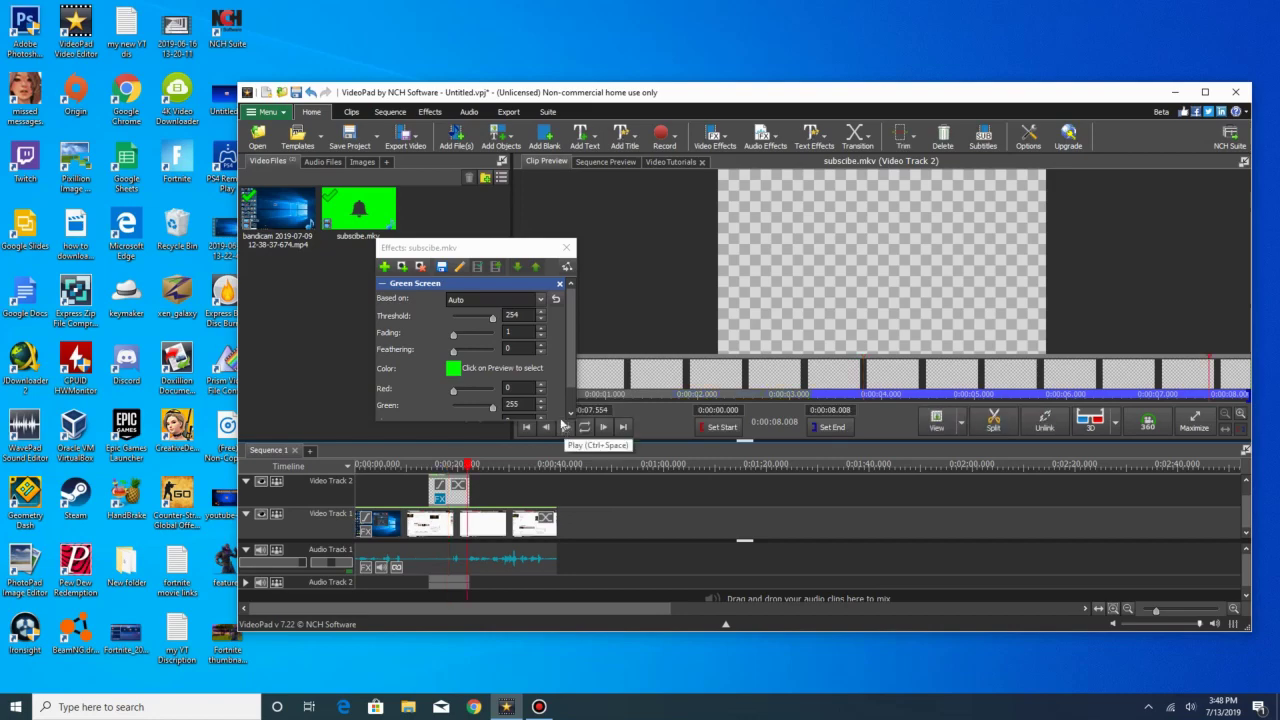
click(564, 427)
- Set the Green Screen threshold back to 99 and start saving the effect settings
mouse_move(491, 319)
mouse_down()
mouse_move(462, 318)
mouse_move(498, 317)
mouse_up()
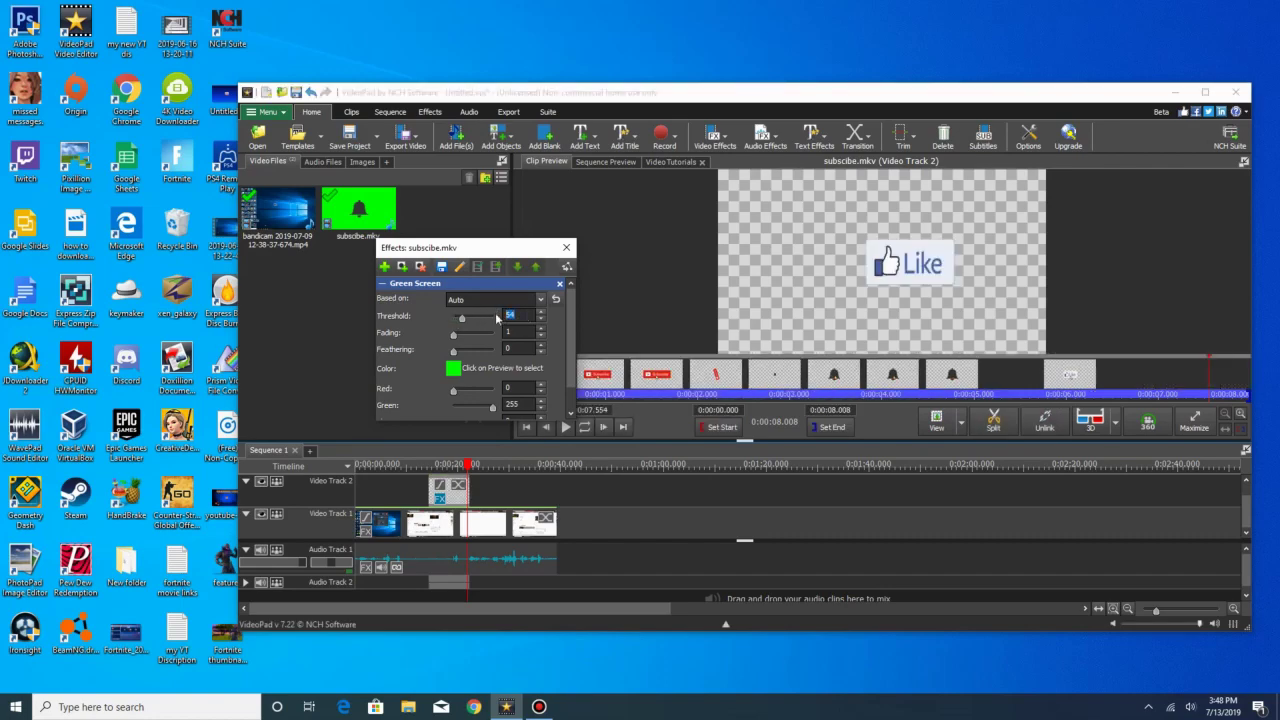
key(BackSpace)
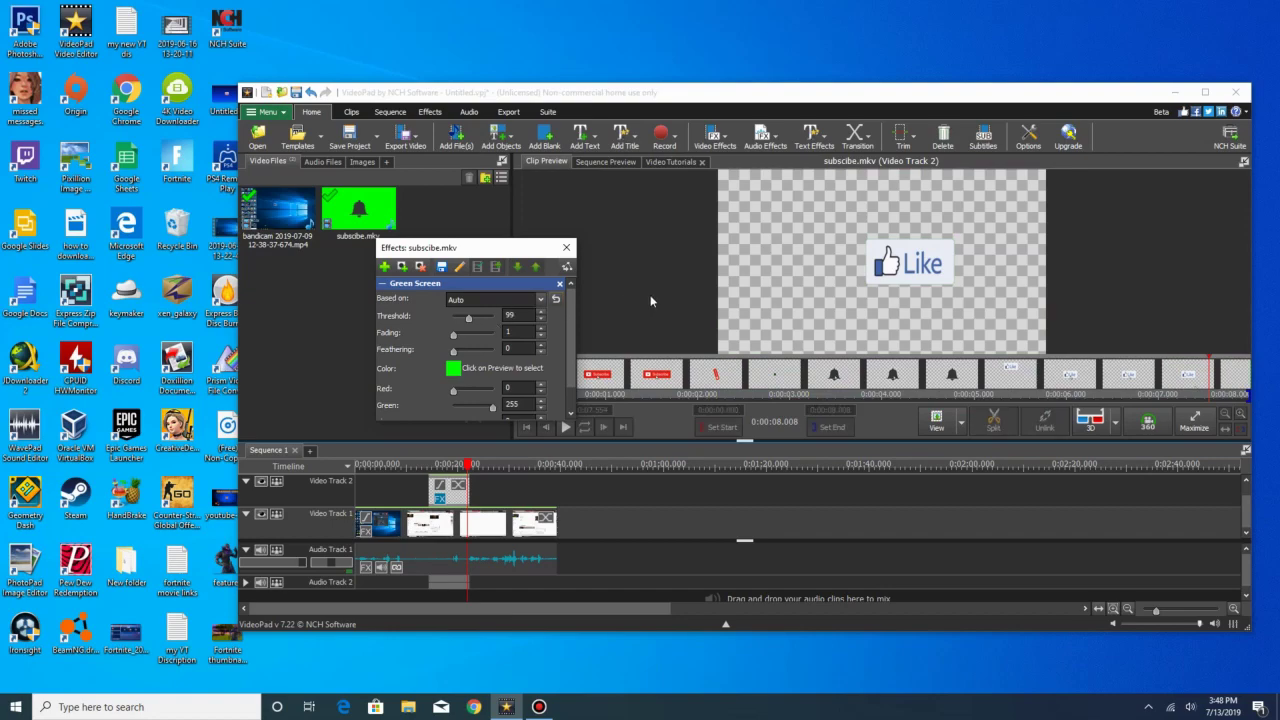
click(445, 268)
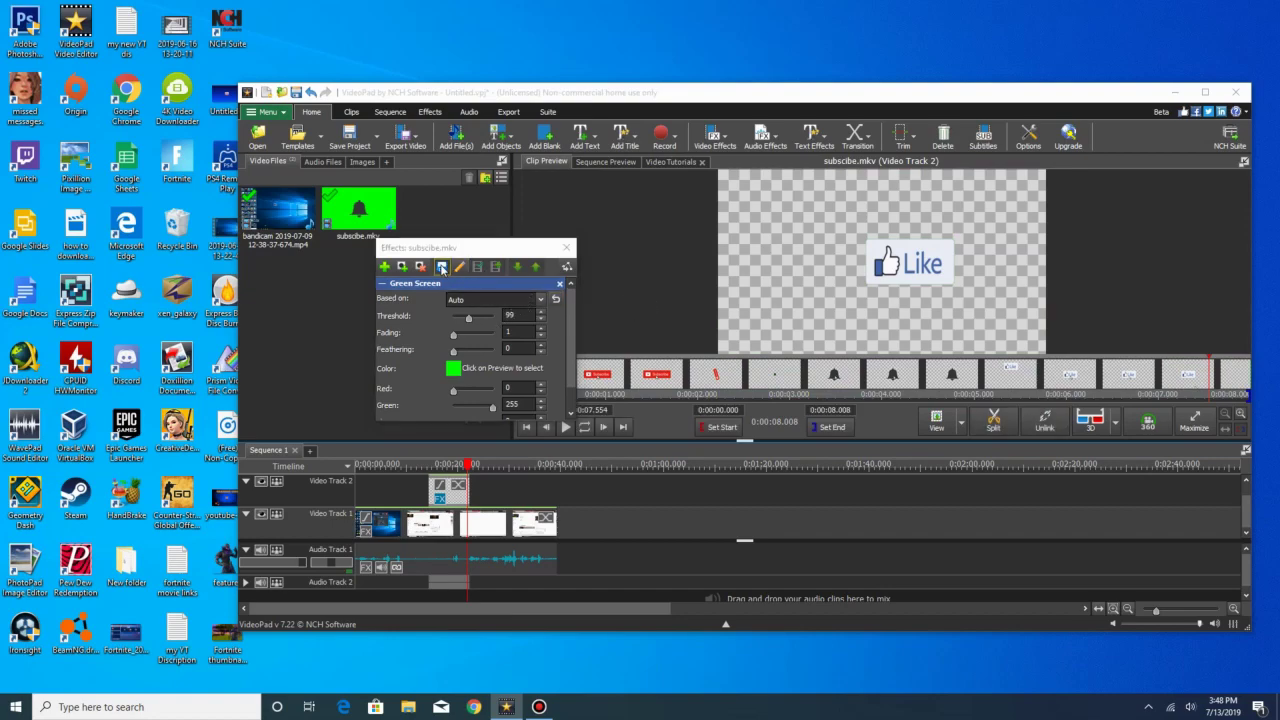